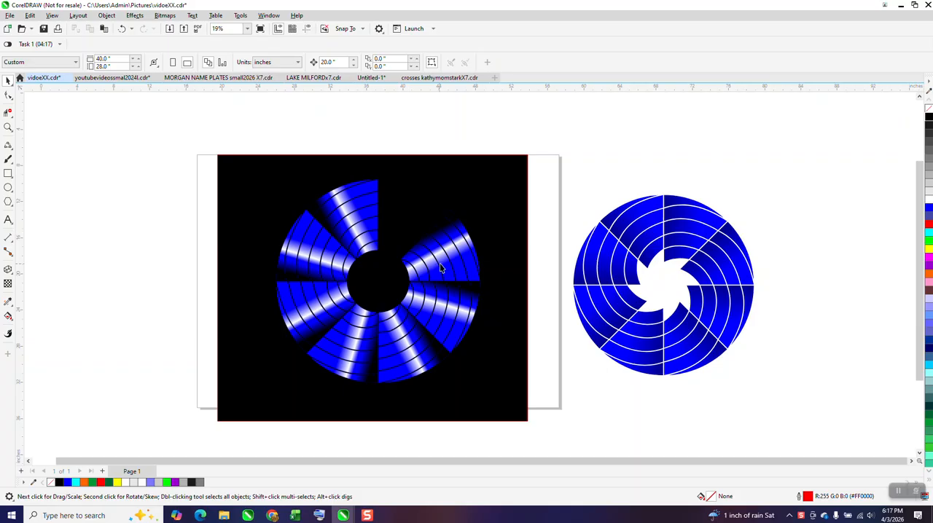
Step: Delete the striped wedges of the ring on the black rectangle, keeping only the one just counterclockwise of twelve o'clock
click(444, 306)
key(Delete)
click(413, 335)
key(Delete)
click(348, 354)
key(Delete)
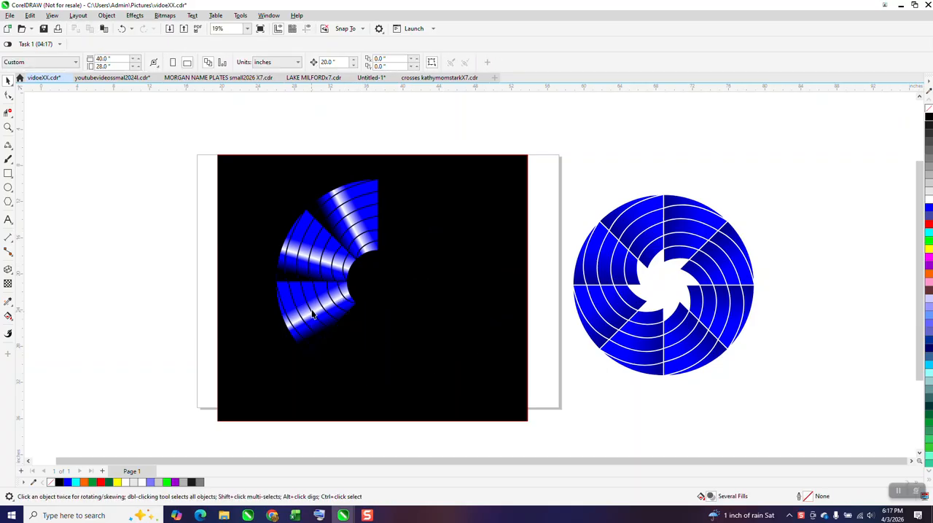
click(314, 314)
key(Delete)
click(325, 251)
key(Delete)
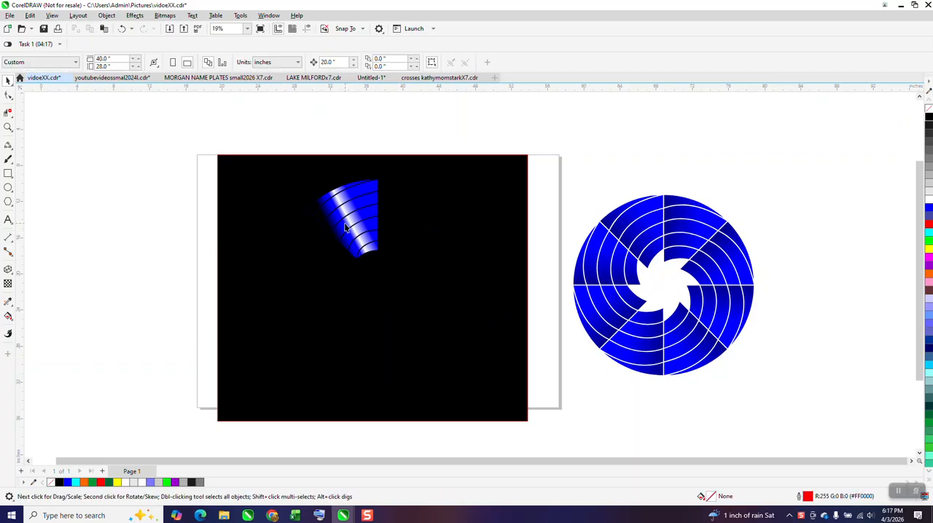
Step: Create a clone of the remaining wedge and place it 20 inches above the original
click(345, 227)
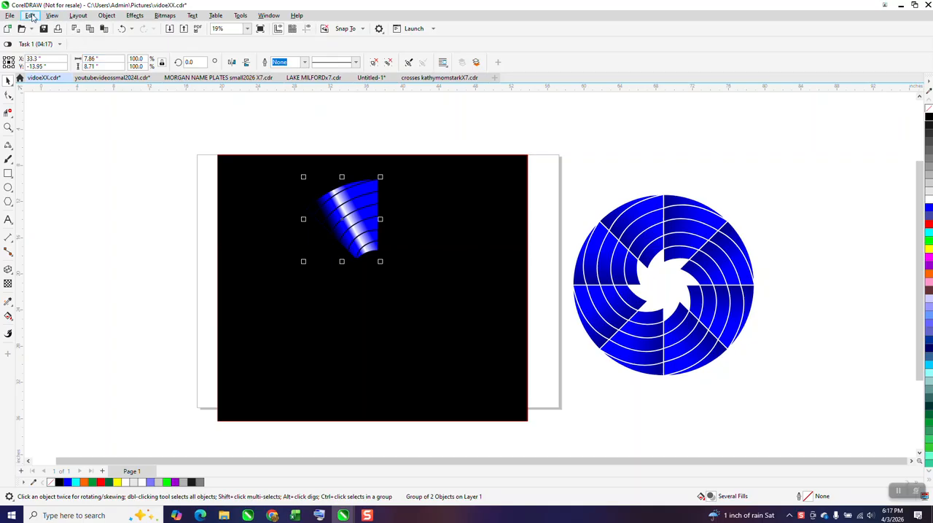
click(32, 15)
click(58, 182)
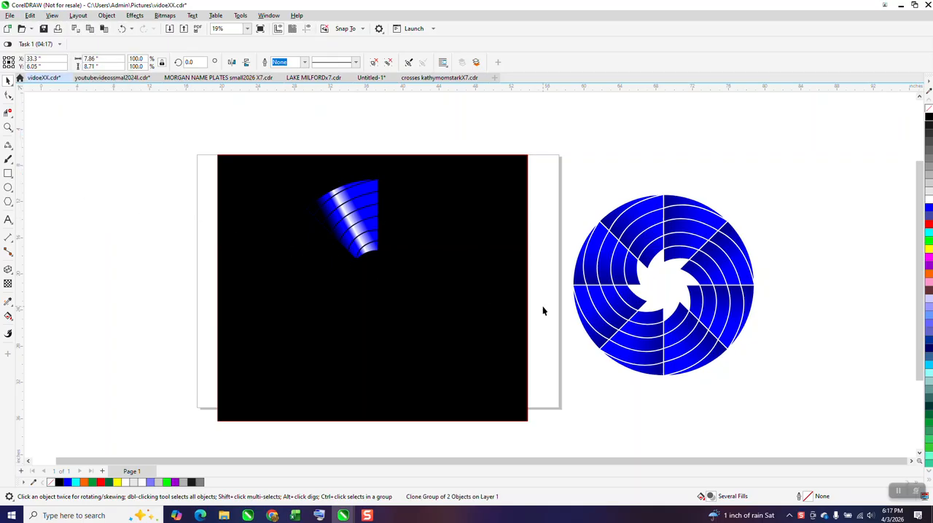
scroll(542, 311, down, 2)
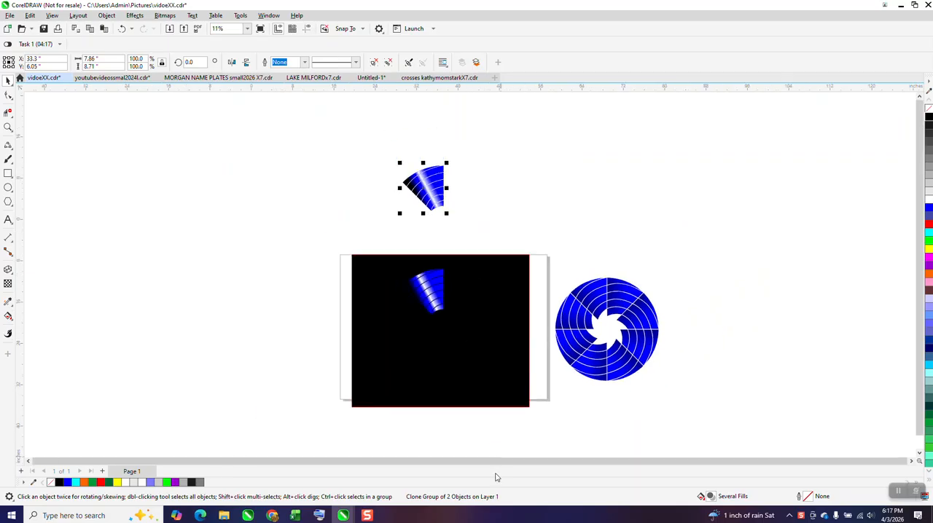
click(426, 293)
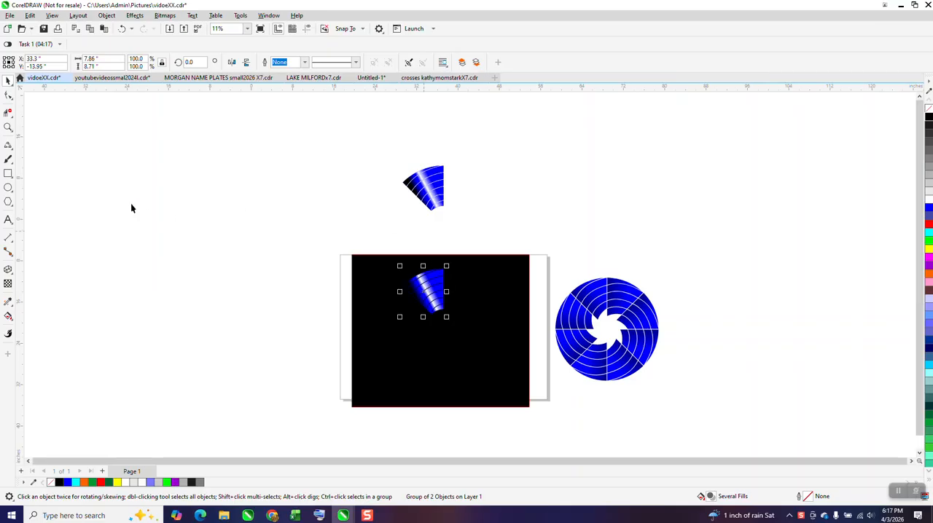
Step: Try stretching the cloned wedge's fountain fill and colouring its start node red, and undo both changes
click(14, 133)
click(36, 127)
drag(345, 148, 546, 299)
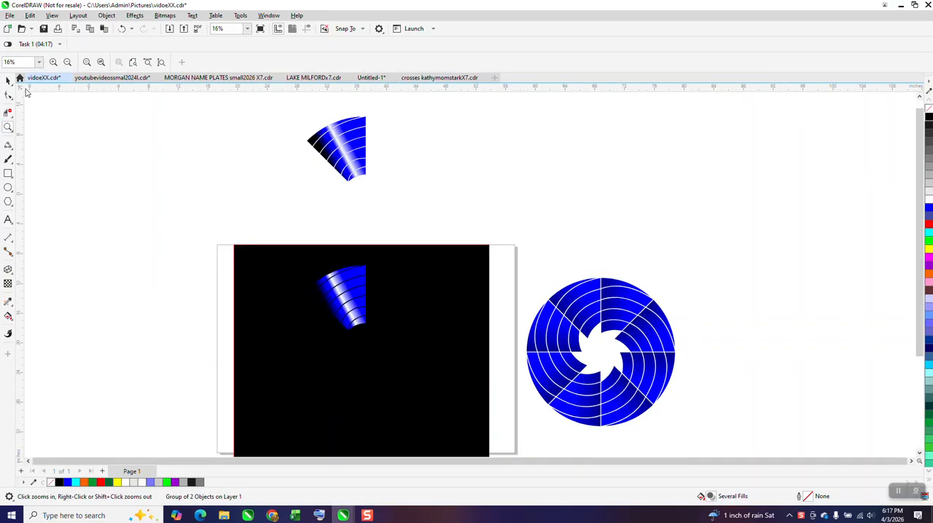
click(8, 82)
click(341, 150)
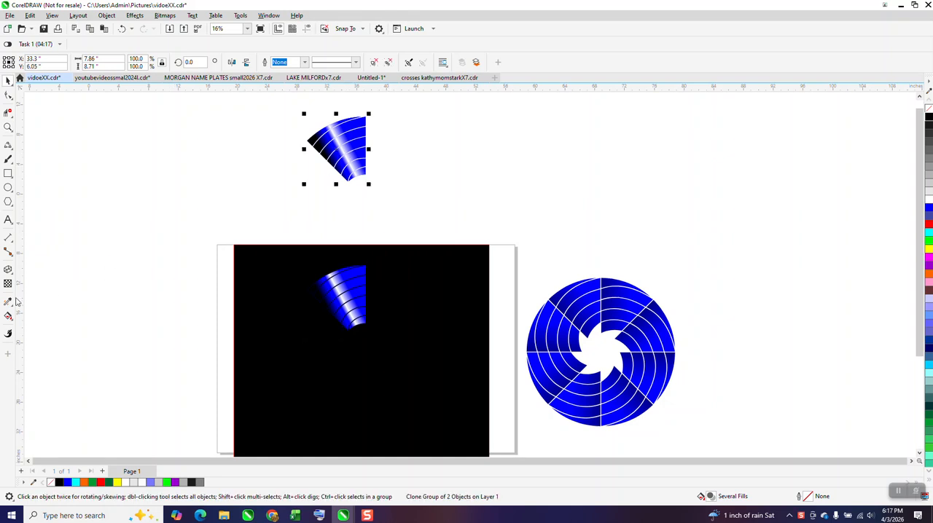
click(12, 319)
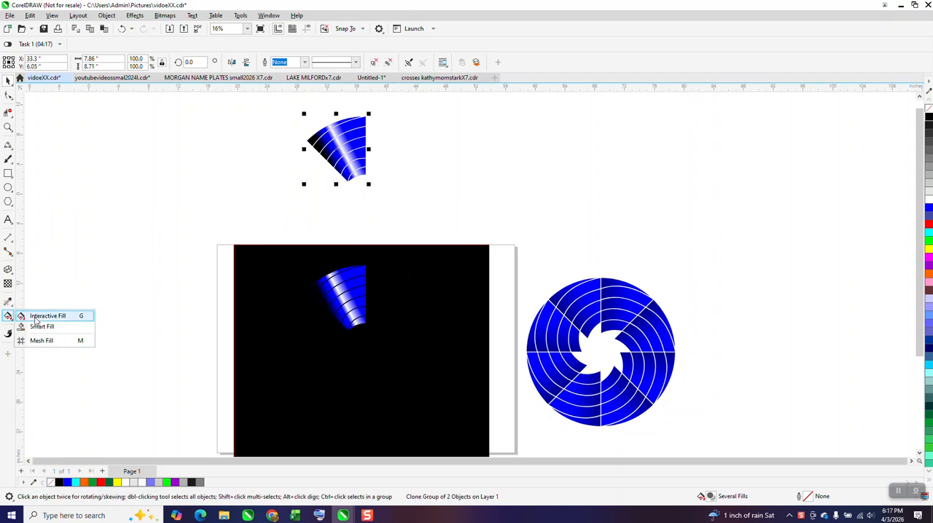
click(36, 314)
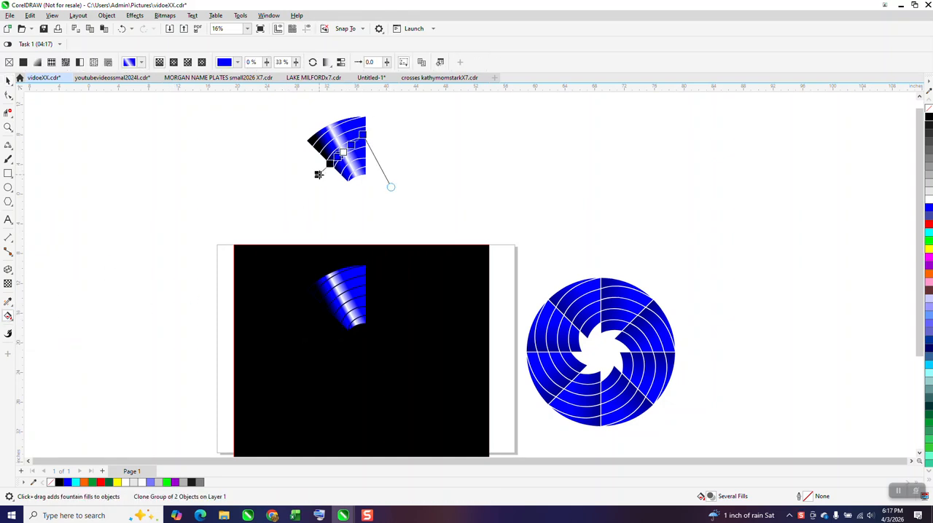
drag(318, 173, 280, 205)
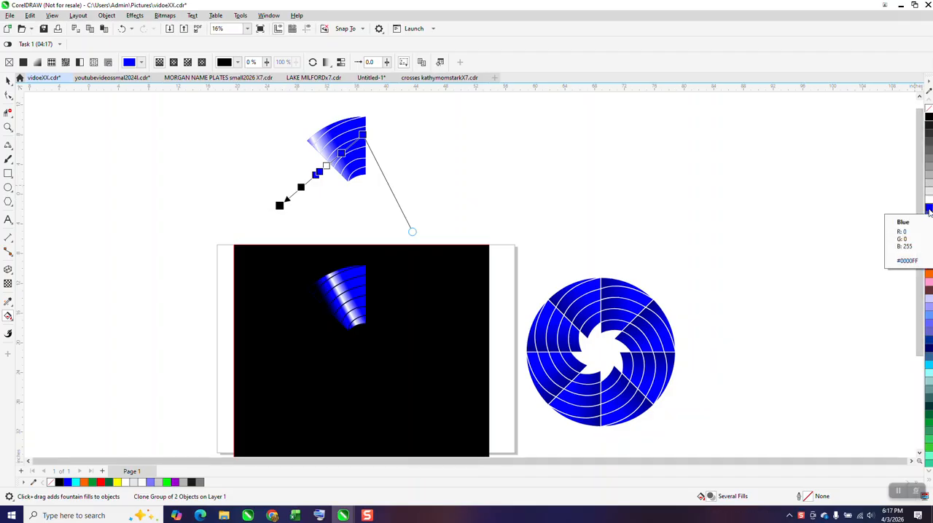
drag(928, 224, 363, 135)
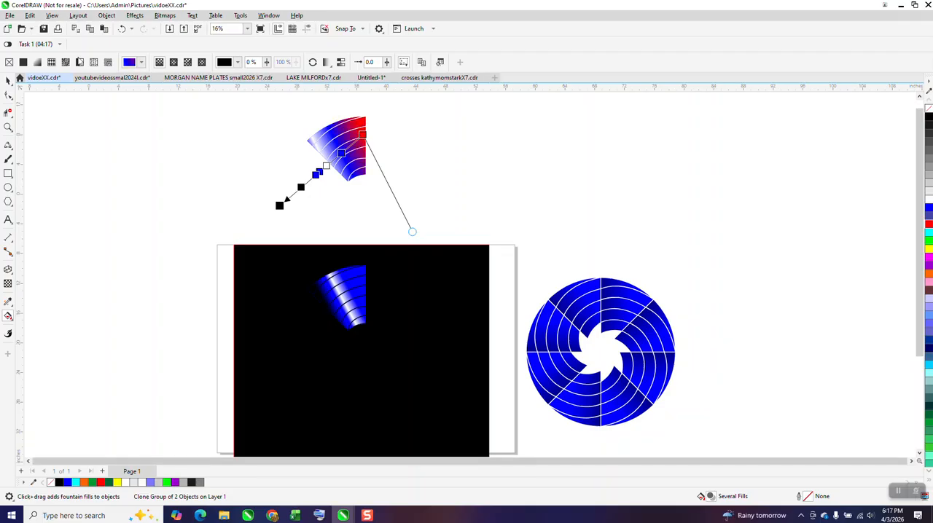
click(121, 29)
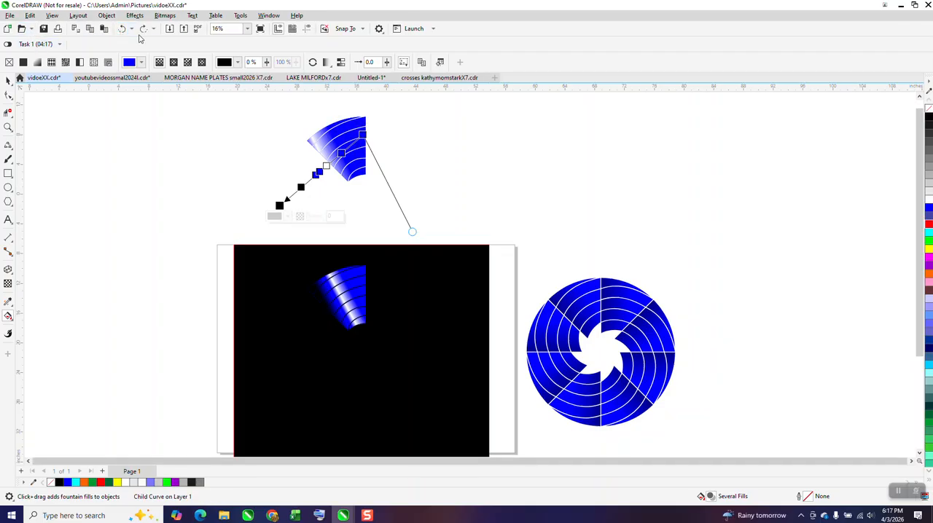
click(121, 29)
Step: Recolour the start node of the original wedge's fountain fill a muted violet-blue
click(352, 297)
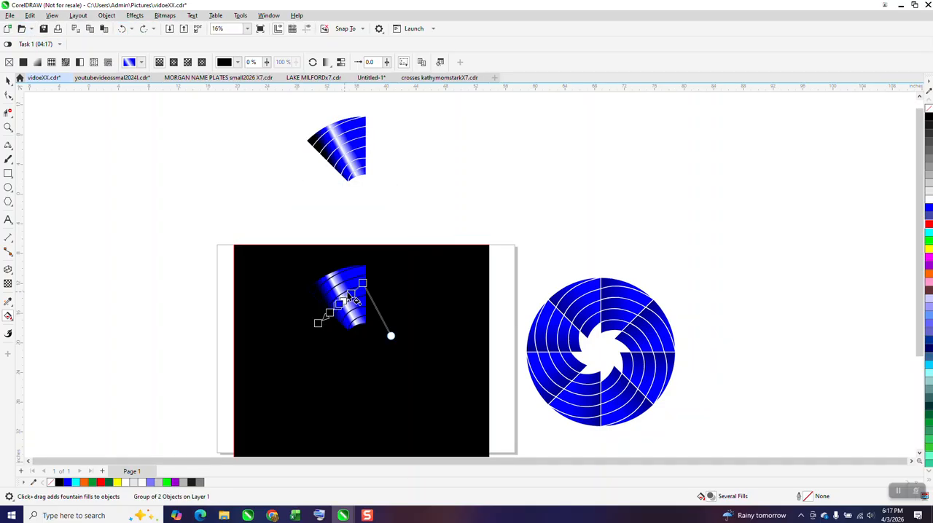
drag(928, 217, 363, 284)
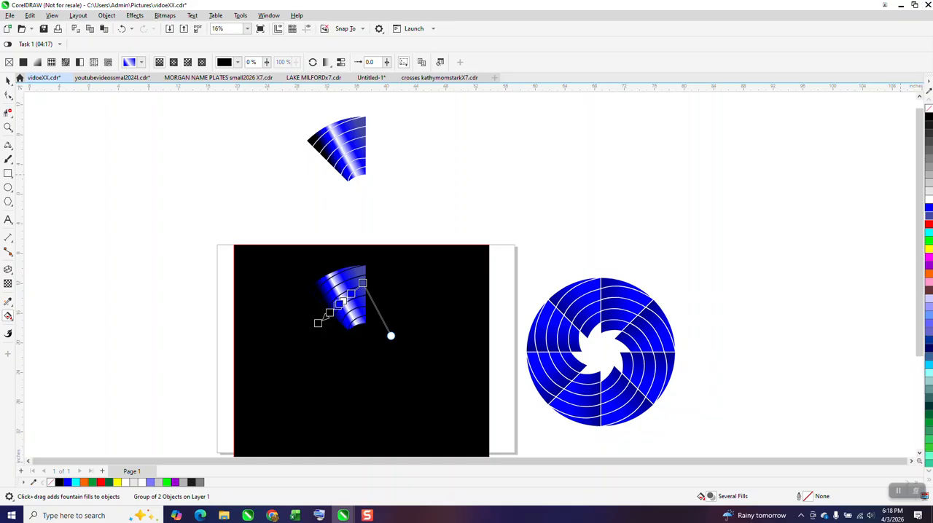
Step: Try red on the start node of the original wedge's fountain fill and undo it
drag(928, 225, 363, 283)
click(8, 80)
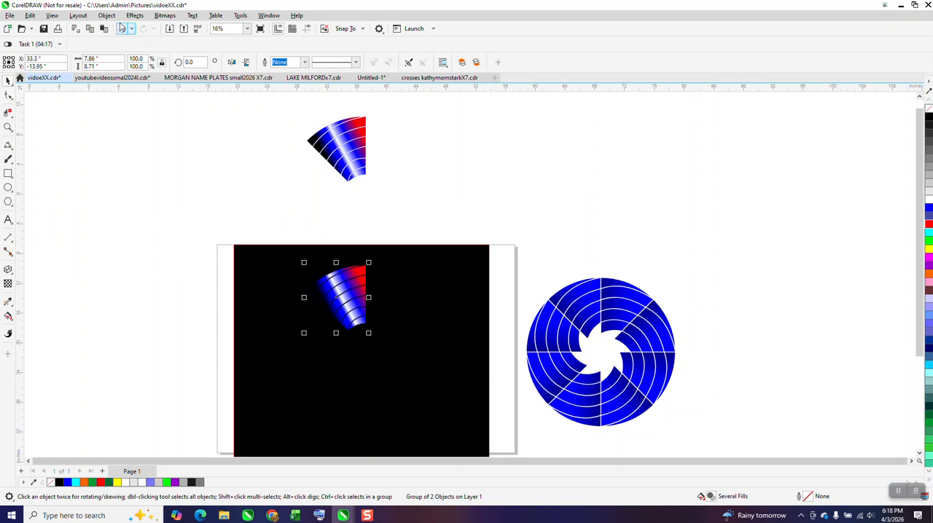
click(122, 29)
Step: Delete the original wedge on the black rectangle, keeping the one above the page
click(336, 154)
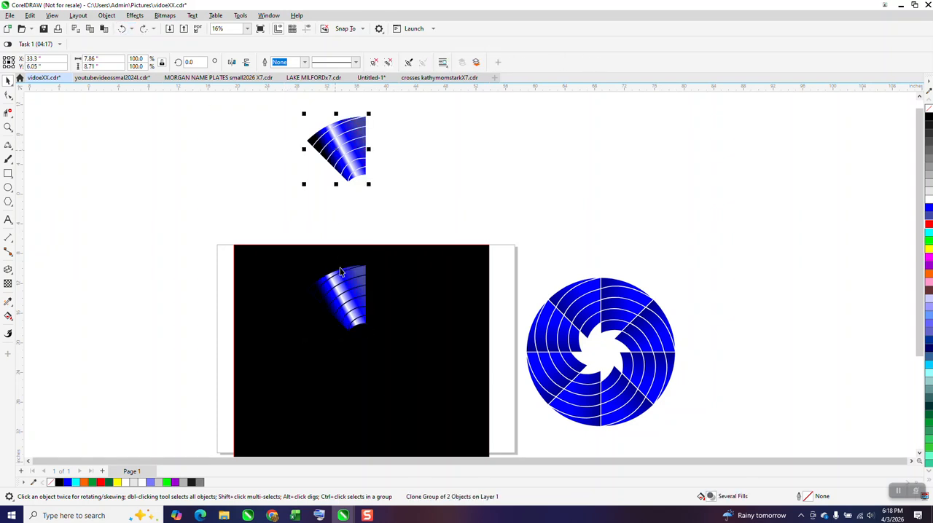
click(351, 311)
key(Delete)
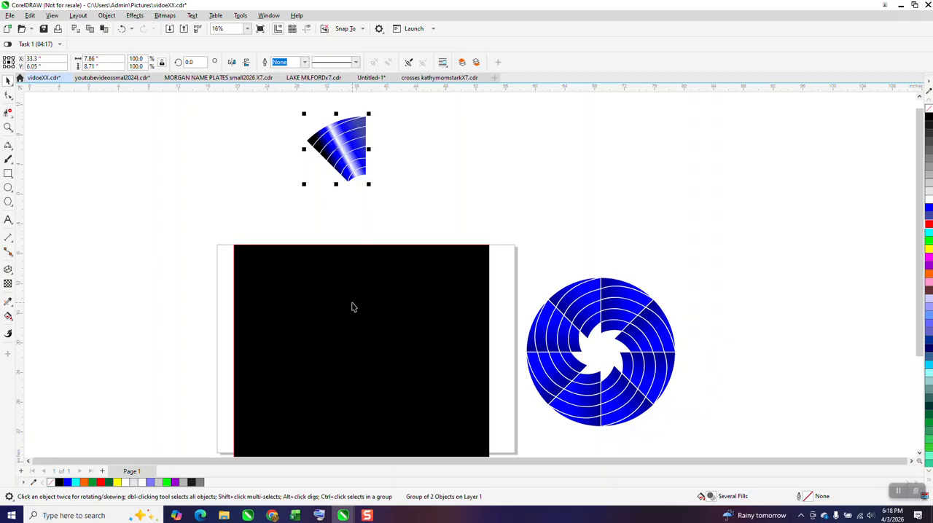
Step: Clone the wedge above the page, with the clone 20 inches down on the black rectangle and the master just above the rectangle's edge
key(ctrl+d)
click(331, 162)
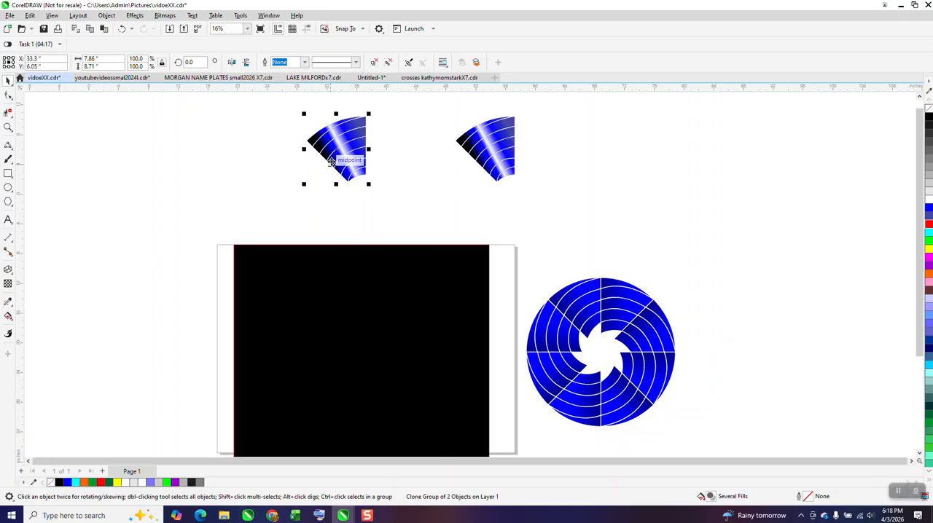
key(Down)
drag(503, 137, 435, 194)
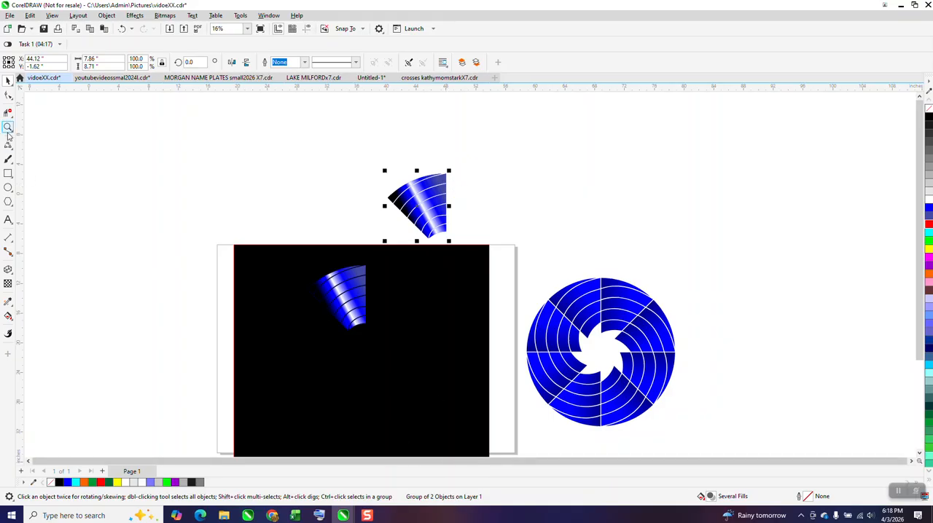
Step: Repeat the cloned wedge in 45-degree rotated copies around the ring's centre to complete a ring of eight
click(8, 128)
drag(198, 145, 610, 451)
click(8, 83)
click(399, 236)
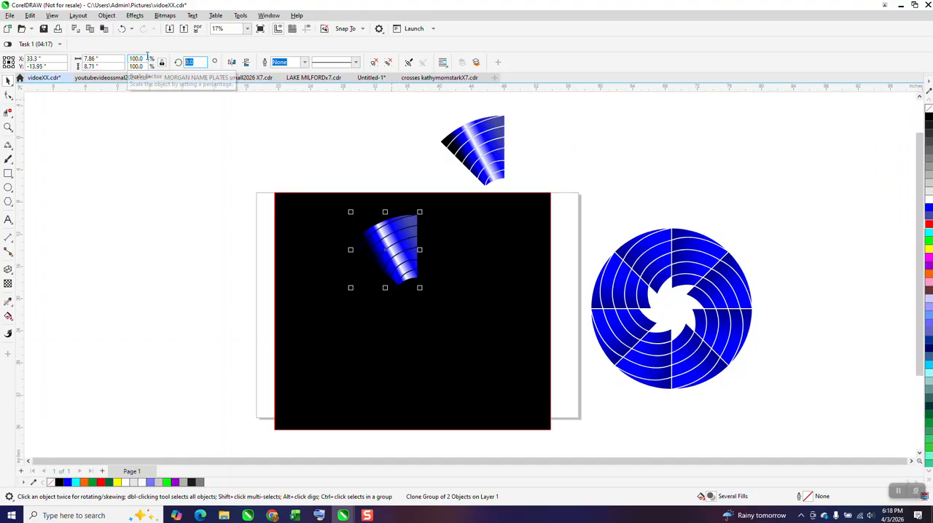
text(45)
key(ctrl+Return)
key(ctrl+r)
key(ctrl+r)
key(ctrl+r)
key(ctrl+r)
key(ctrl+r)
key(ctrl+r)
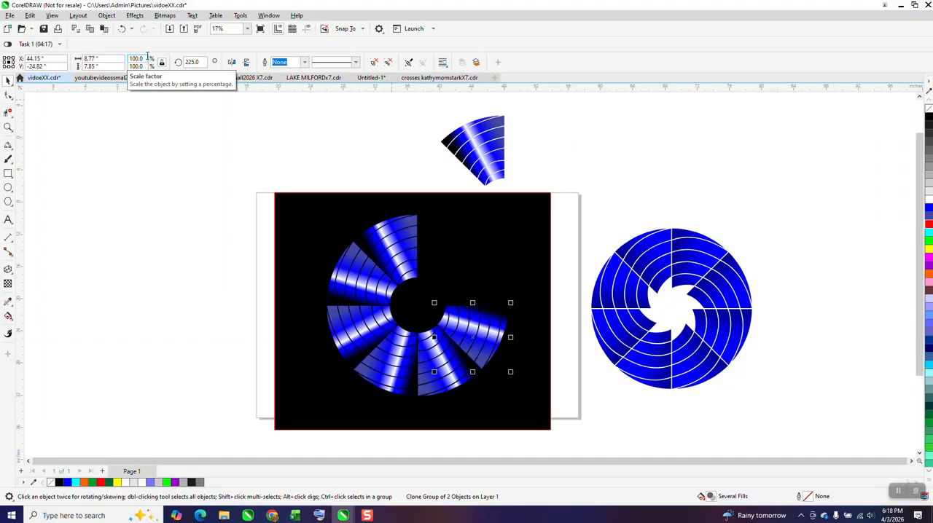
Step: Move the master wedge onto the upper-right corner of the black rectangle
drag(492, 146, 530, 217)
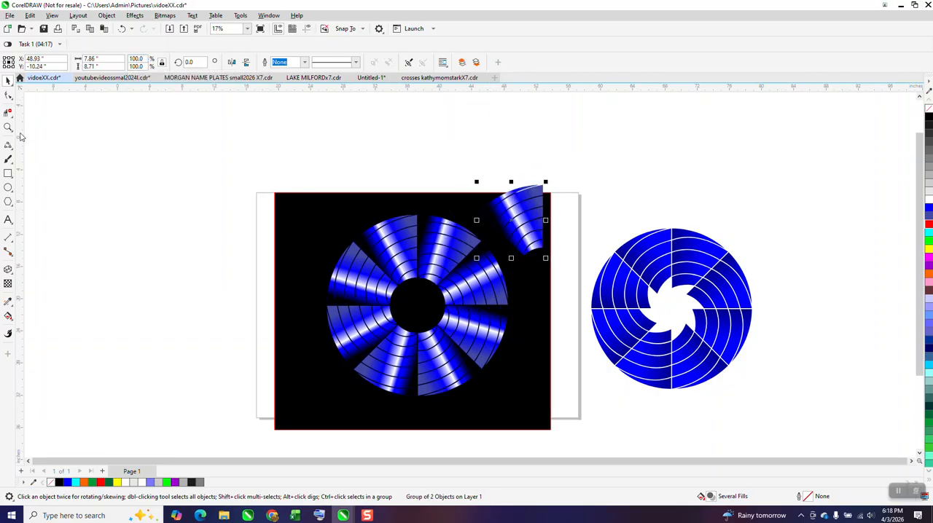
click(8, 128)
drag(316, 212, 546, 399)
scroll(557, 321, down, 1)
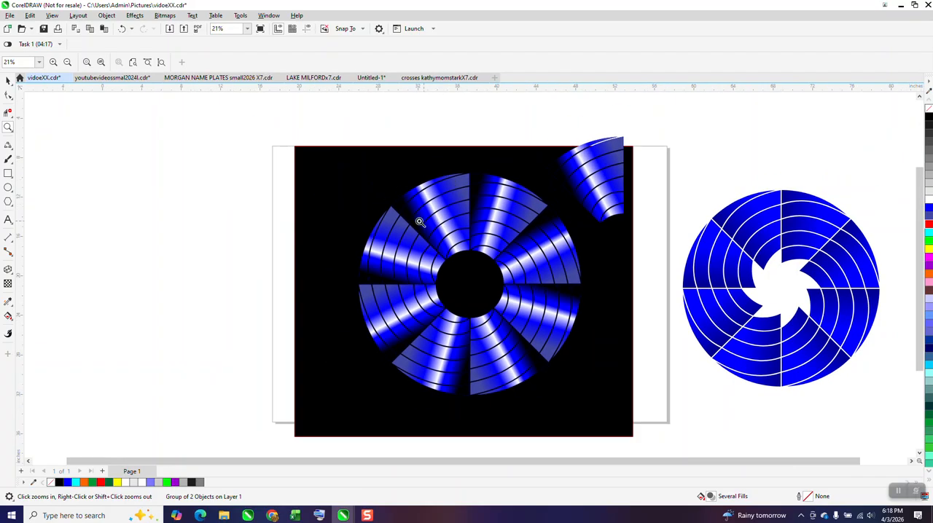
click(10, 81)
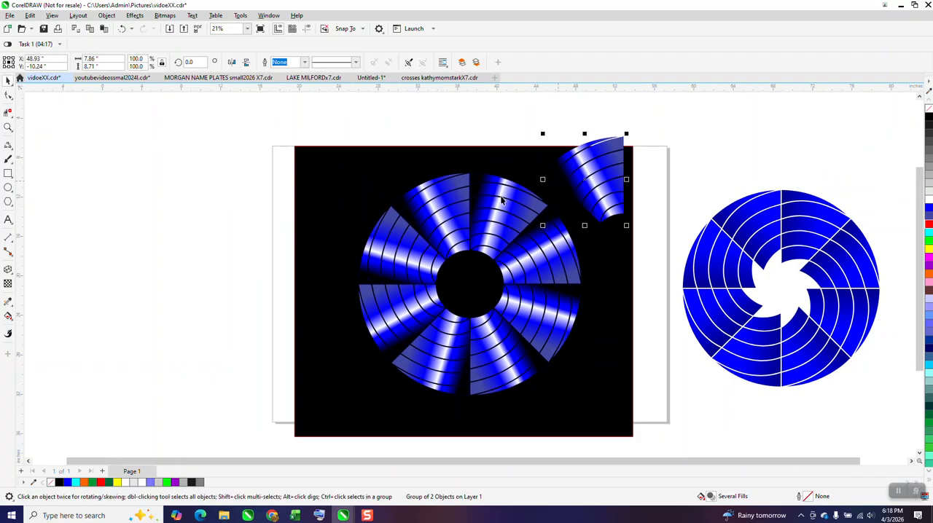
Step: Adjust the skew of the master wedge's fountain fill, colour its start node black and shift that node slightly outward
click(8, 316)
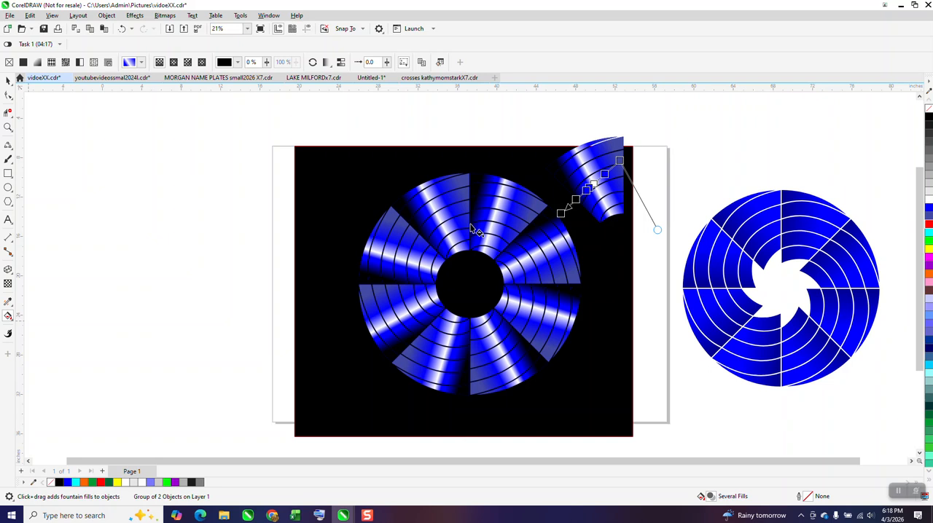
mouse_move(657, 231)
mouse_down()
mouse_move(683, 209)
mouse_move(597, 246)
mouse_move(560, 192)
mouse_move(573, 217)
mouse_move(625, 249)
mouse_move(617, 247)
mouse_move(661, 217)
mouse_move(677, 172)
mouse_move(678, 134)
mouse_move(660, 115)
mouse_up()
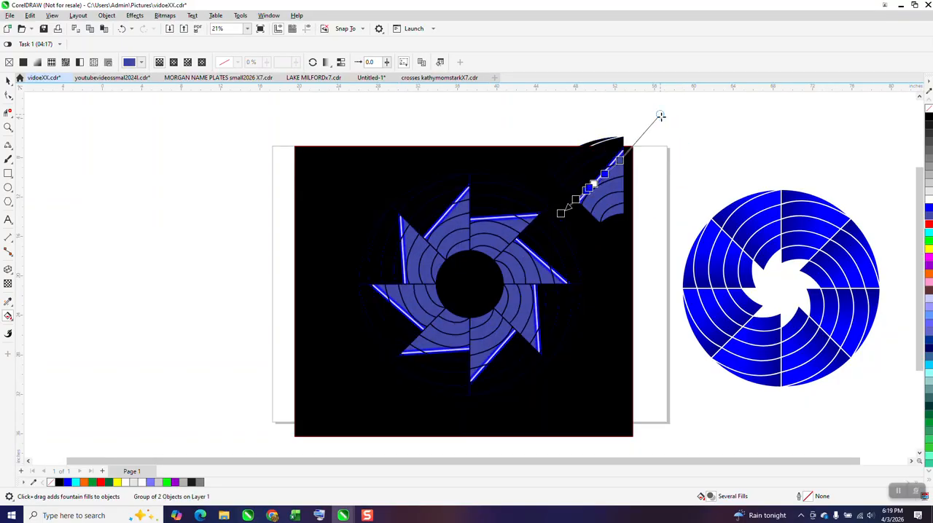
drag(659, 114, 679, 193)
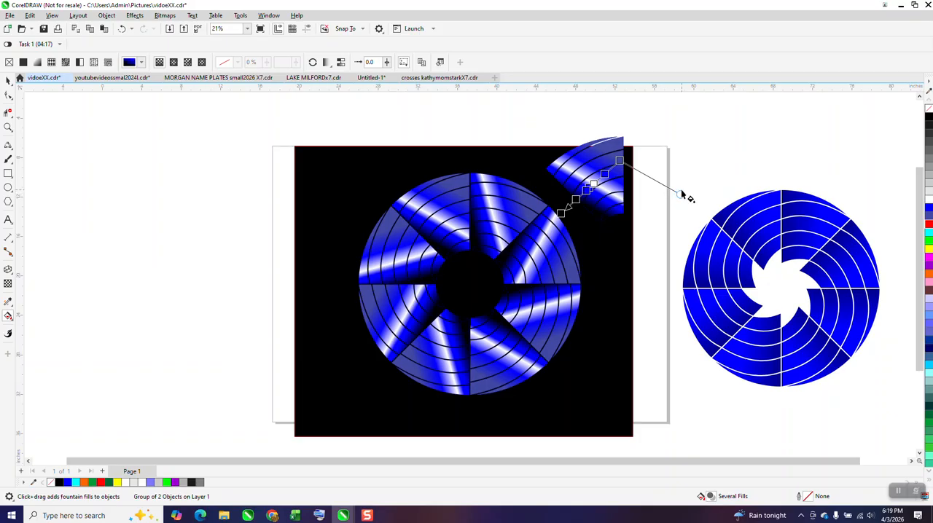
drag(682, 195, 666, 231)
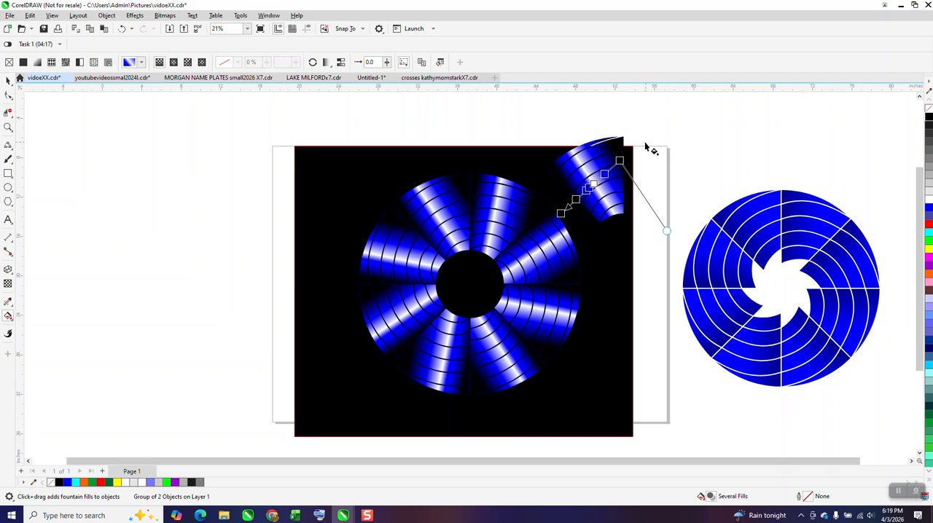
drag(619, 159, 623, 156)
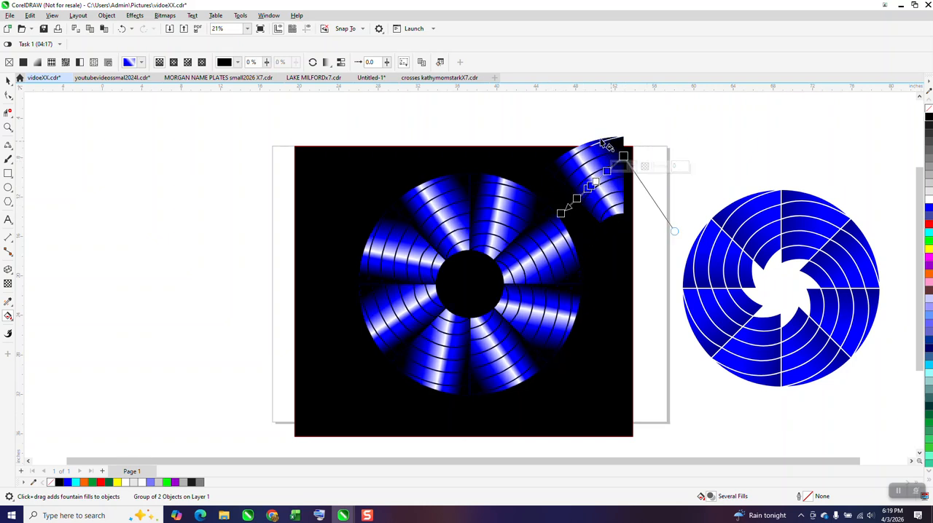
Step: Reposition the start and end nodes of the master wedge's fountain fill to narrow and turn its blue-white band
click(8, 127)
drag(539, 130, 642, 228)
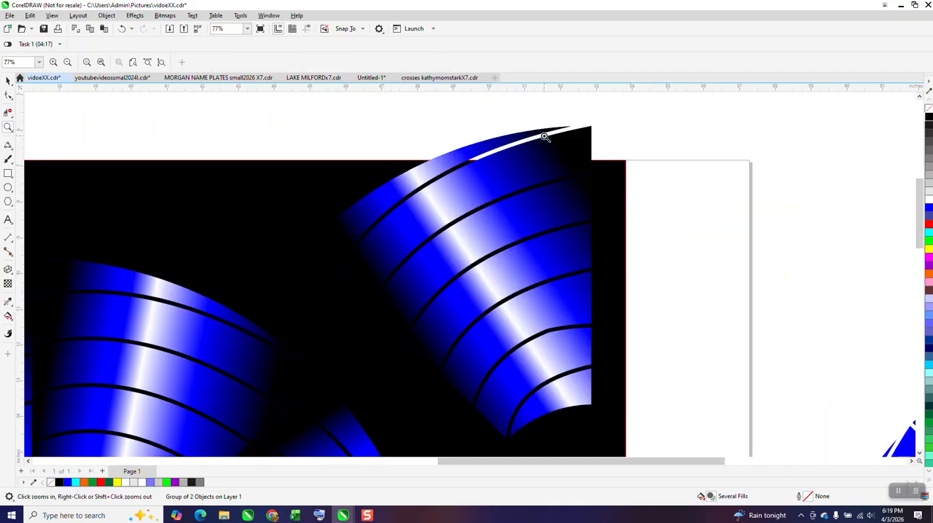
right_click(543, 138)
right_click(543, 138)
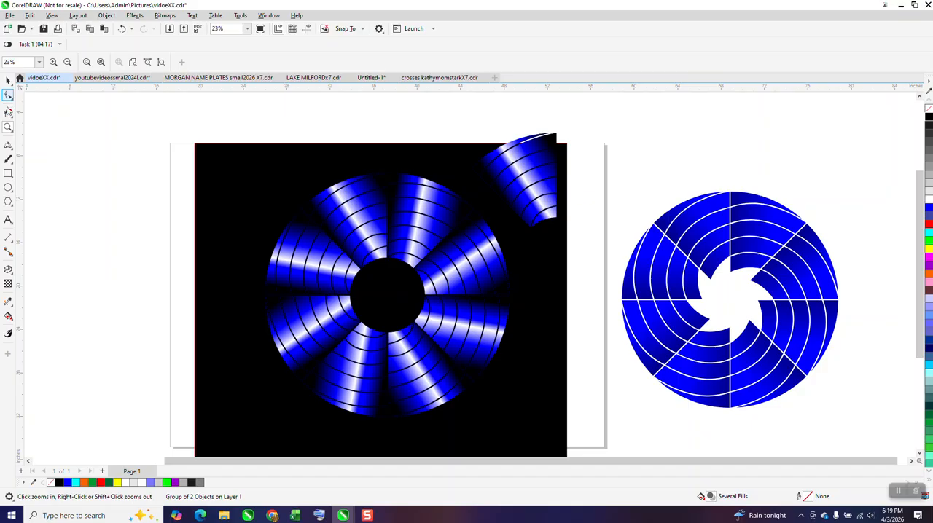
click(8, 316)
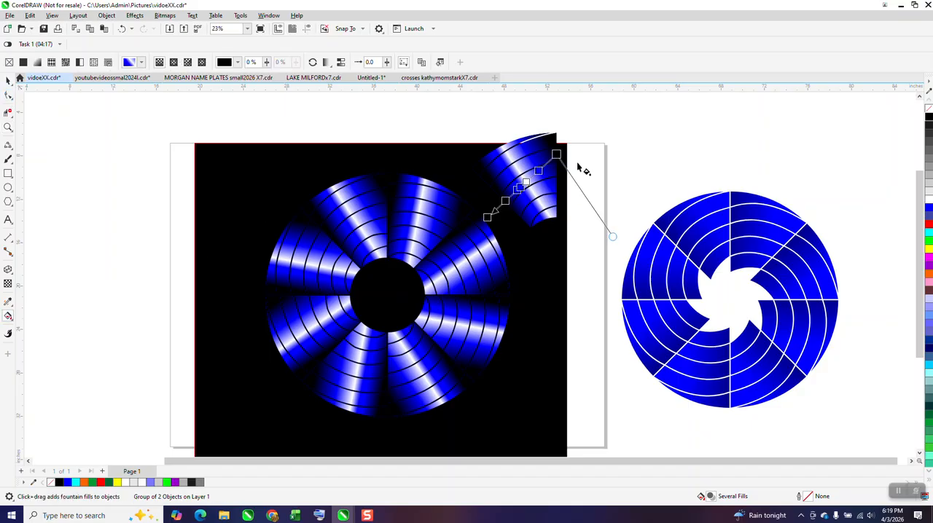
drag(558, 155, 566, 166)
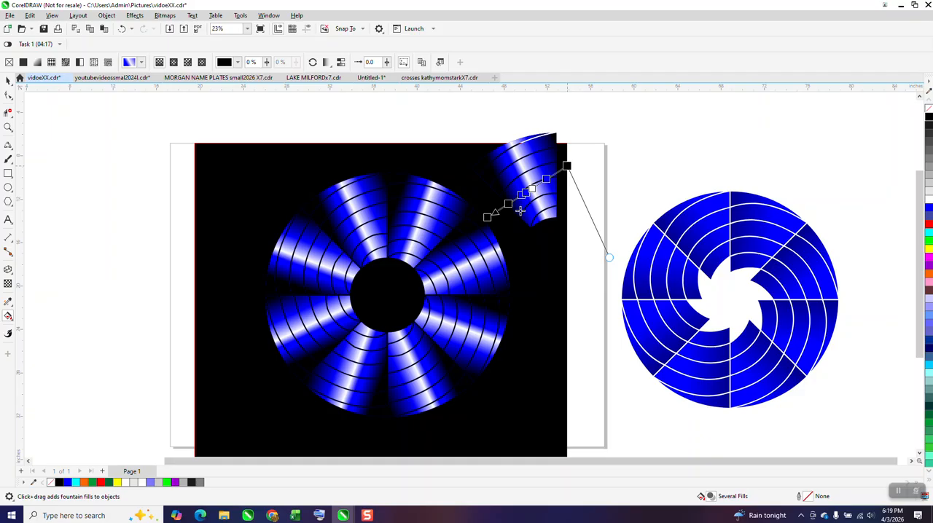
drag(487, 216, 493, 201)
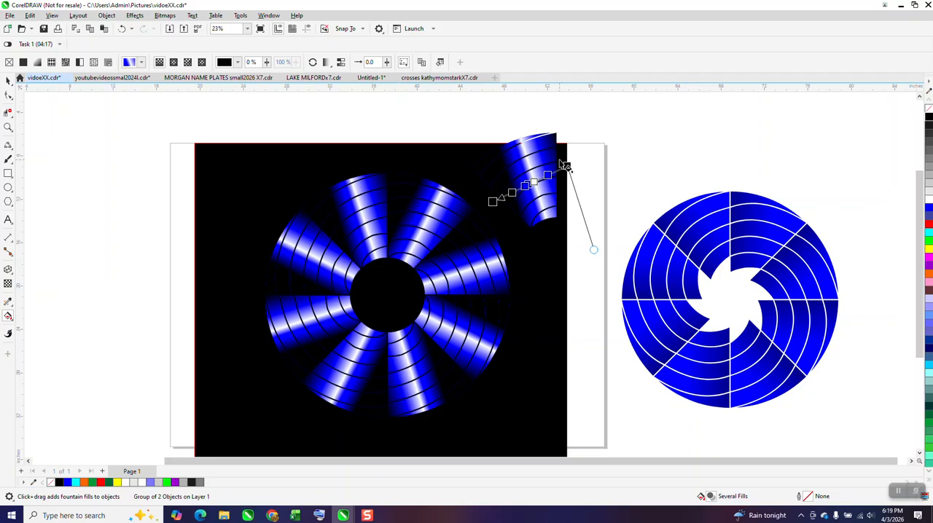
Step: Shorten the master wedge's fountain fill by moving its right-hand black node inward to the wedge's right edge
drag(566, 166, 556, 170)
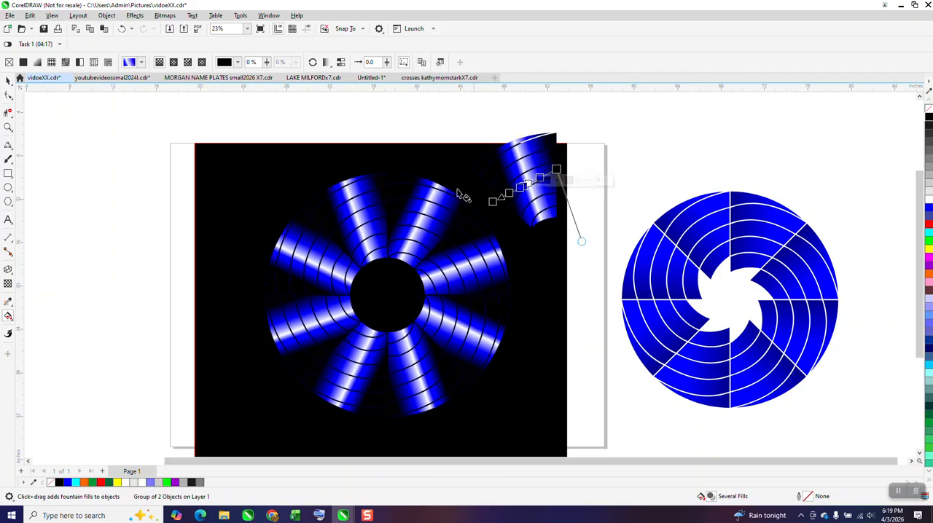
Step: Try the background rectangle in blue, white, red and with no fill, and return it to black
click(8, 81)
click(202, 144)
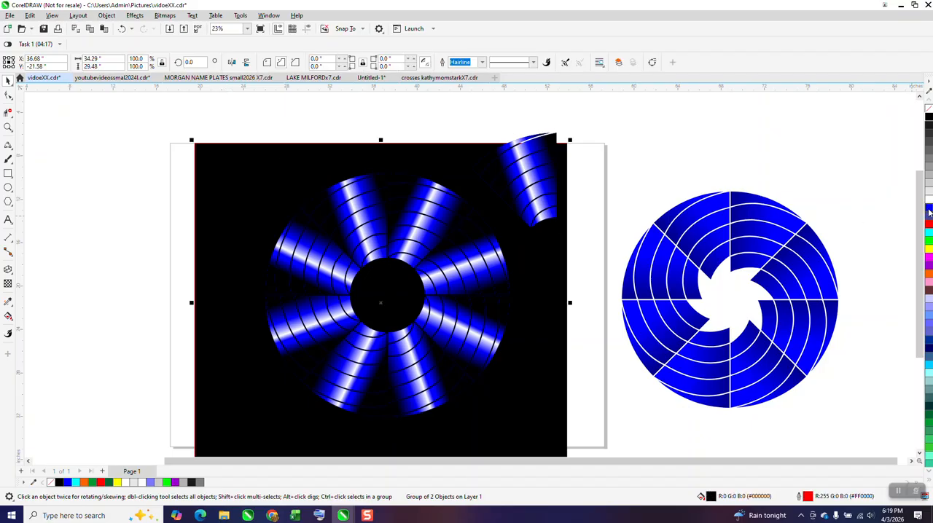
click(928, 212)
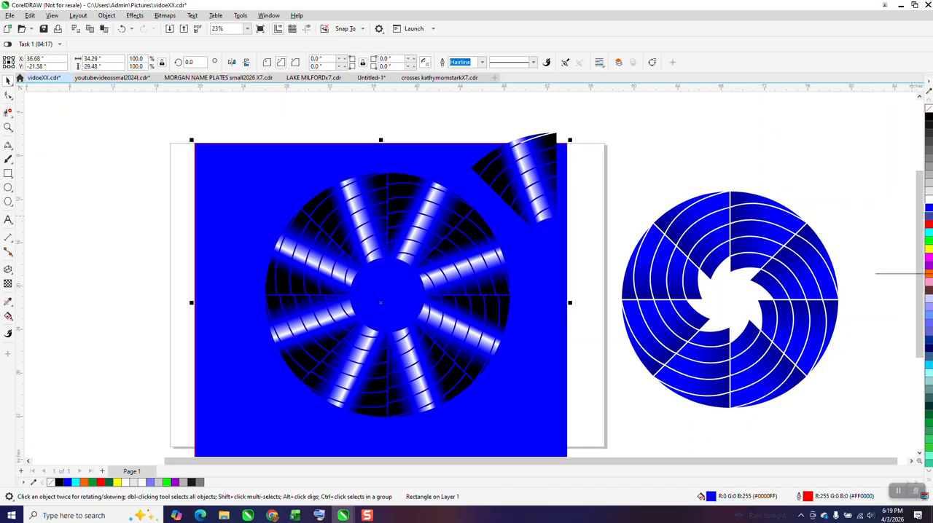
click(928, 202)
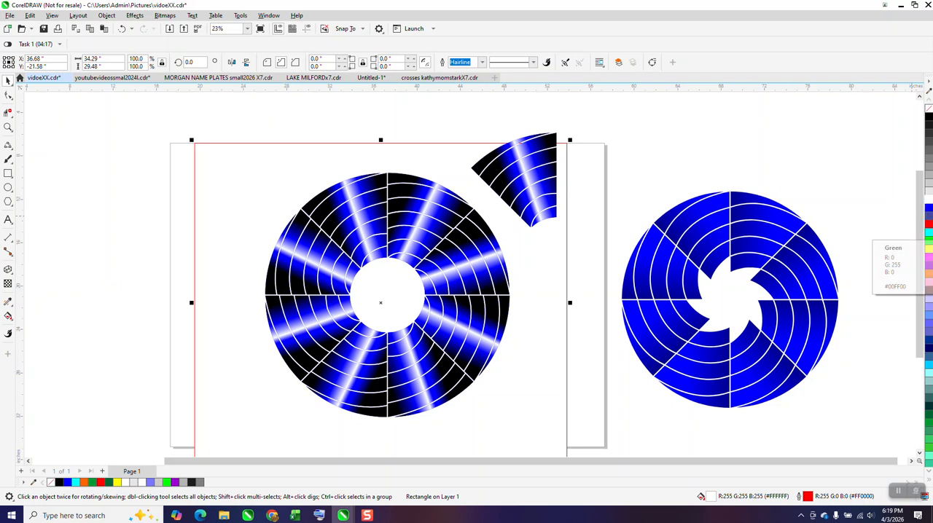
click(929, 227)
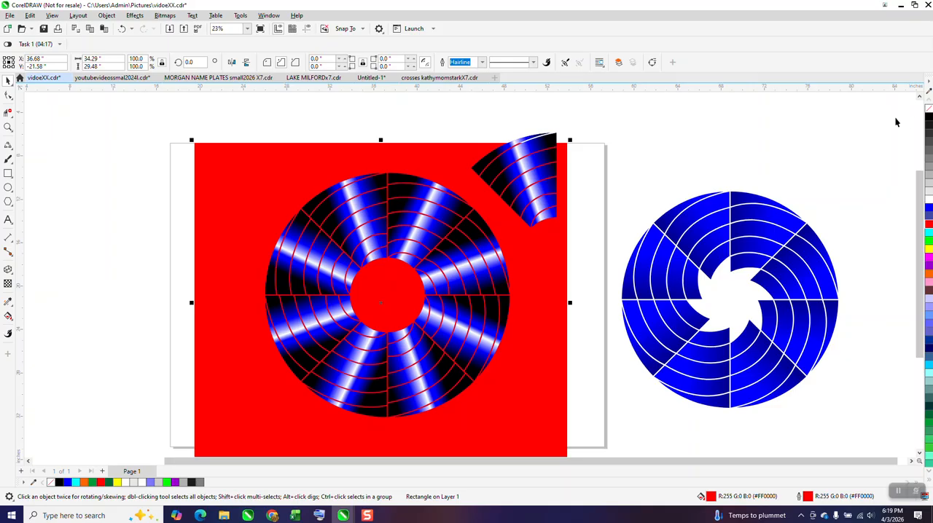
click(928, 116)
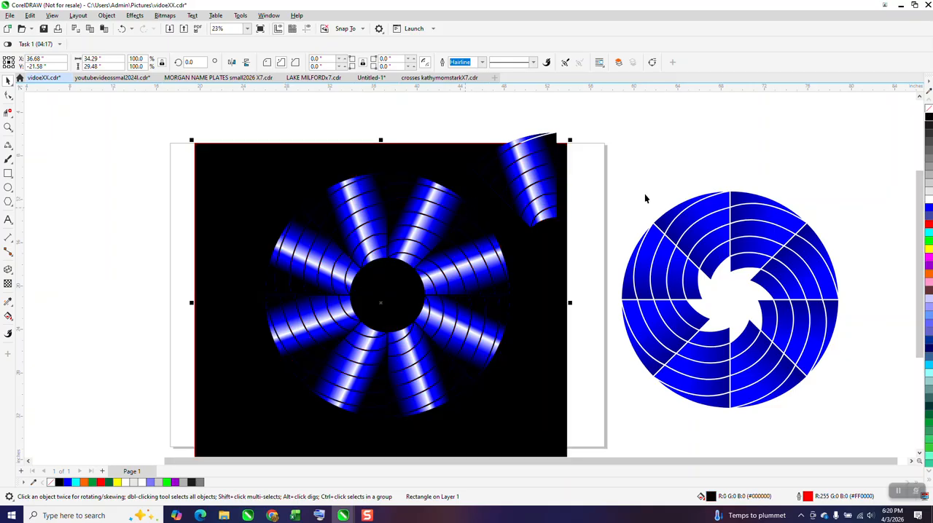
click(928, 227)
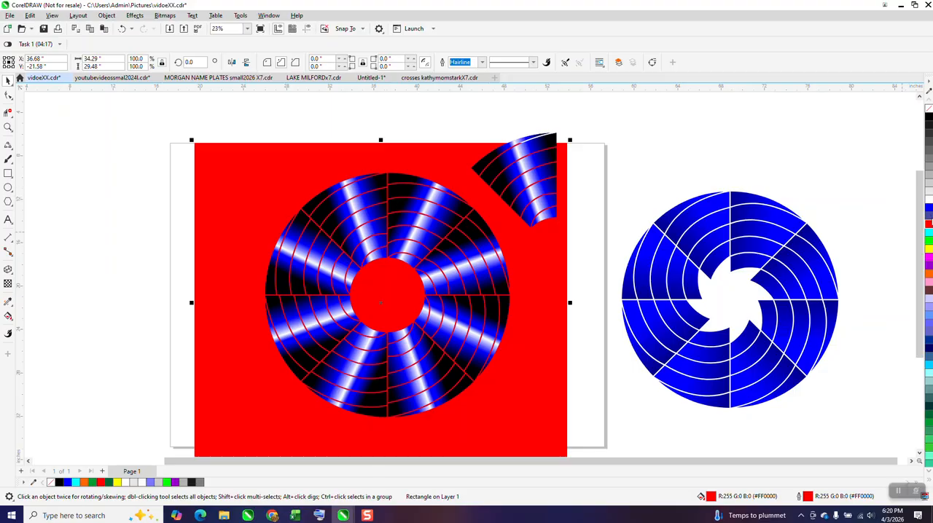
click(928, 110)
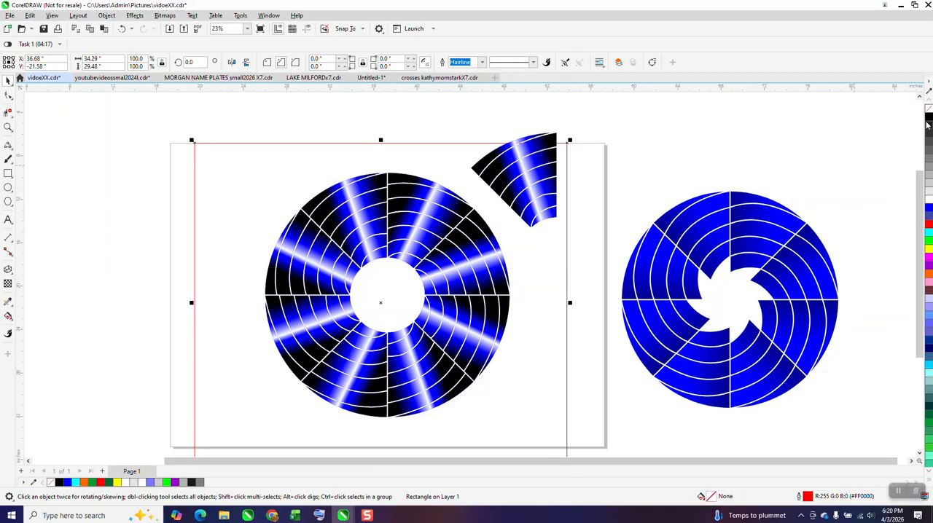
click(928, 117)
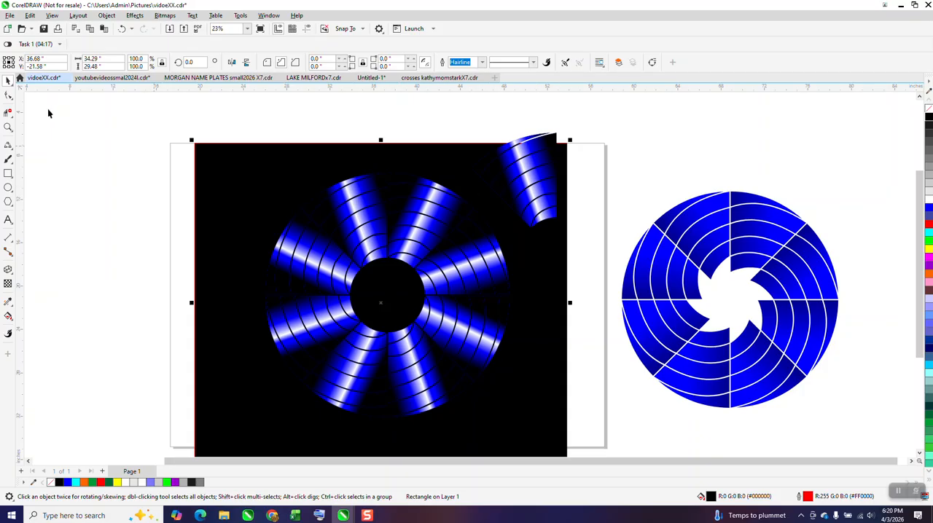
Step: Colour the white centre node of the master wedge's fountain fill red and adjust the skew of the fill
click(9, 96)
click(8, 315)
click(524, 173)
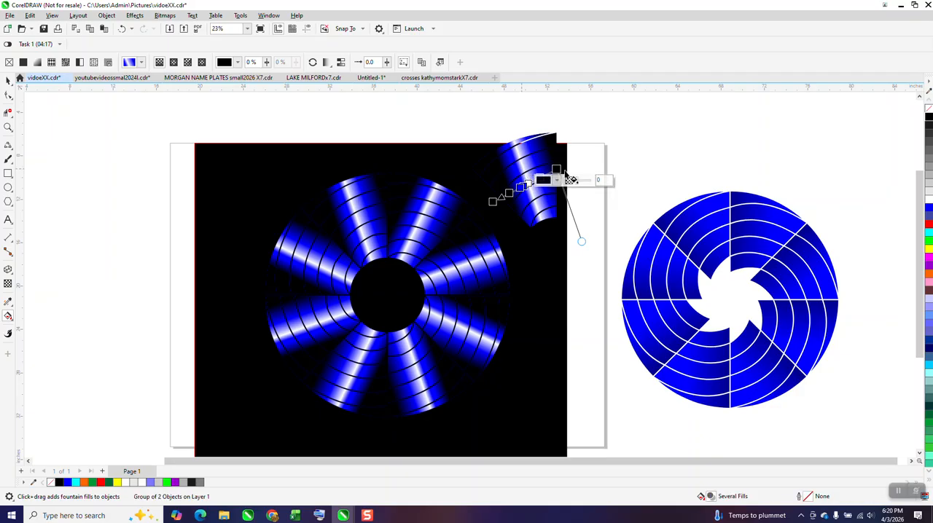
drag(929, 223, 531, 183)
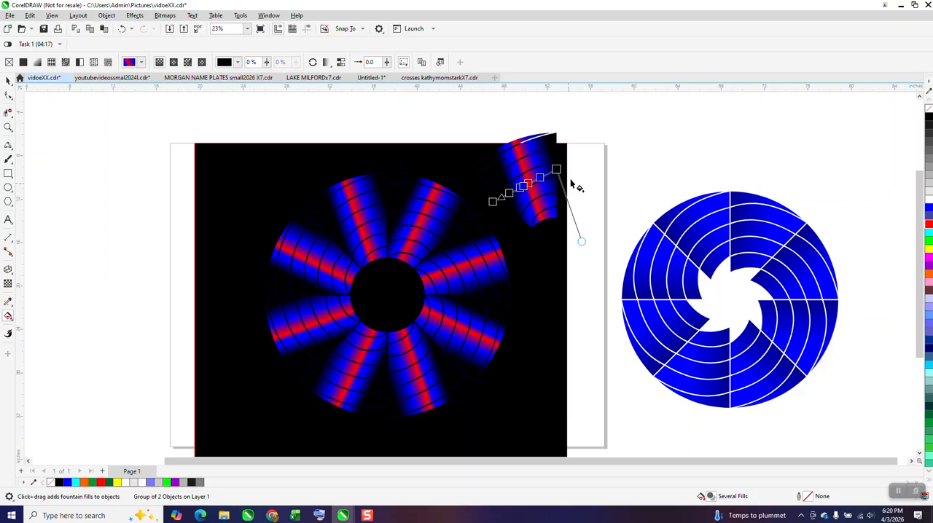
drag(583, 241, 630, 151)
drag(630, 177, 580, 259)
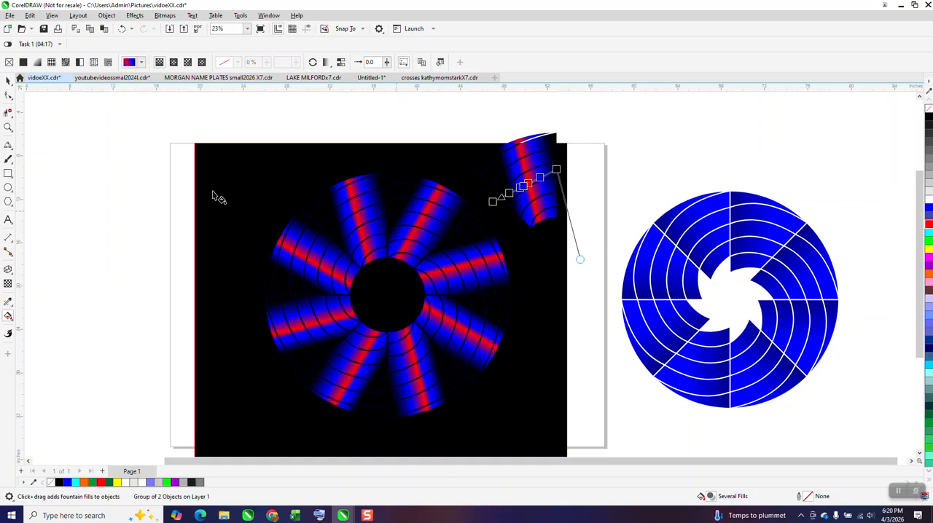
click(8, 127)
drag(239, 179, 520, 377)
scroll(509, 318, down, 1)
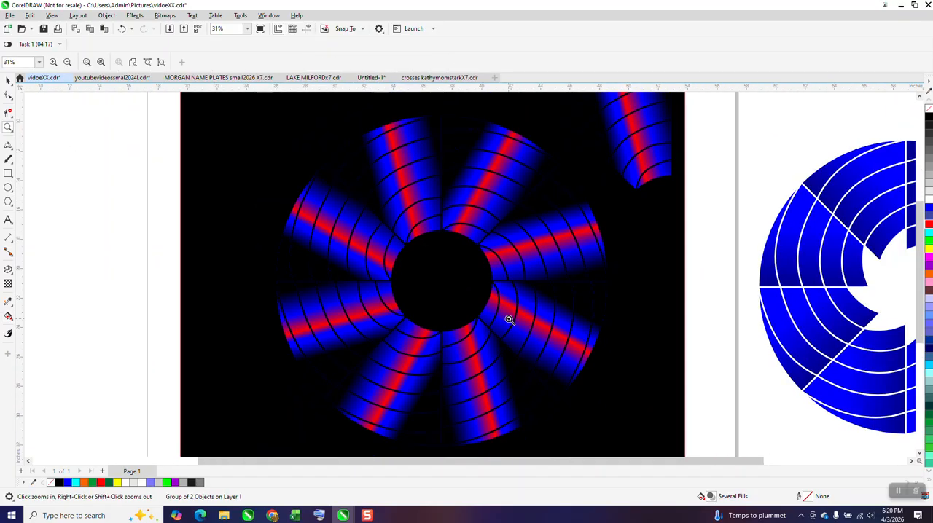
scroll(485, 303, down, 1)
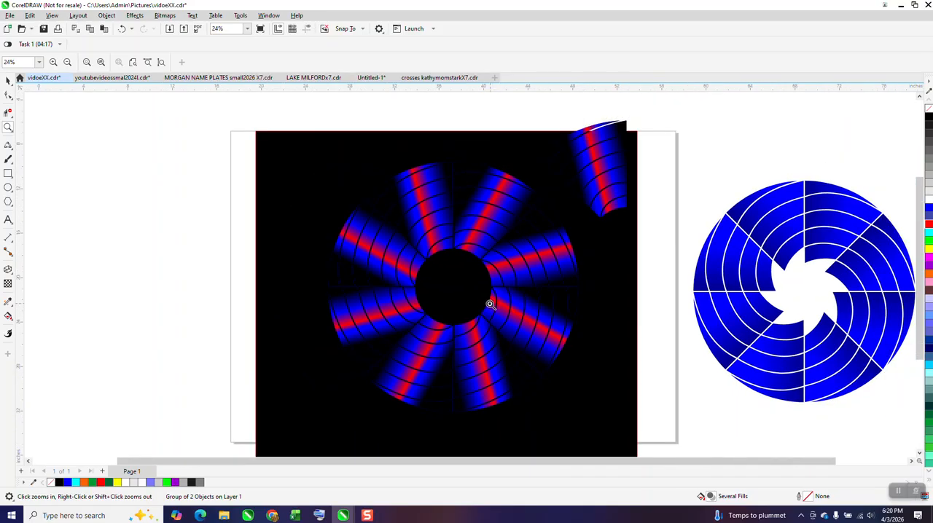
scroll(490, 304, down, 1)
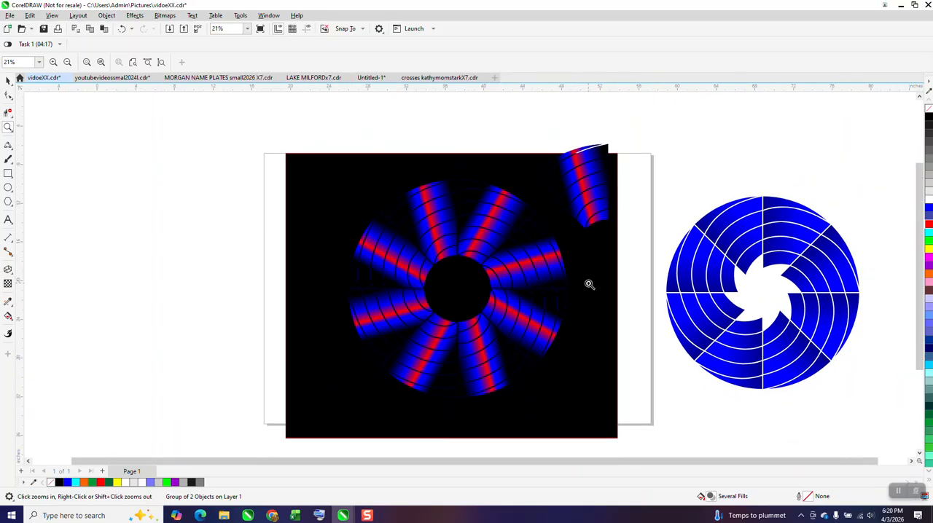